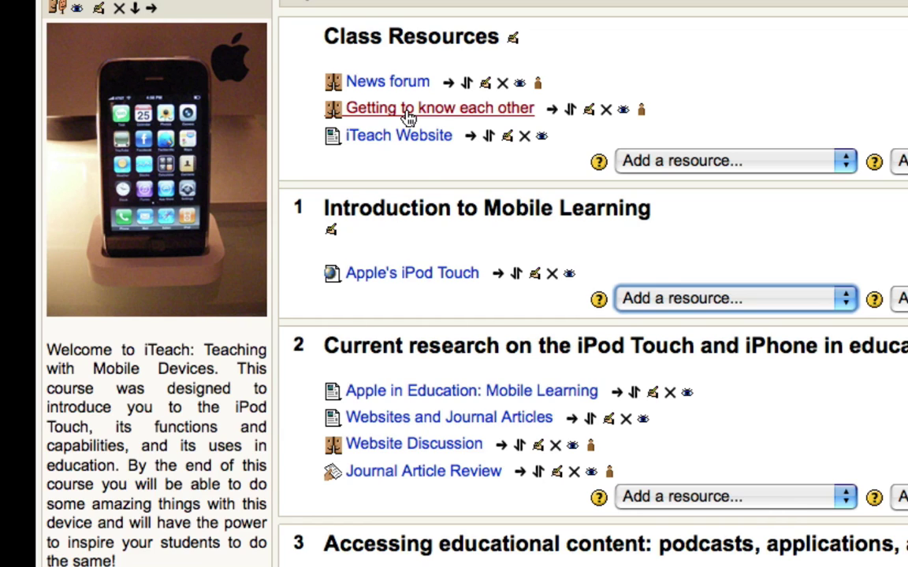
# Choose Forum from topic 1's Add an activity list in the iTeach course
pyautogui.scroll(-1, 417, 346)
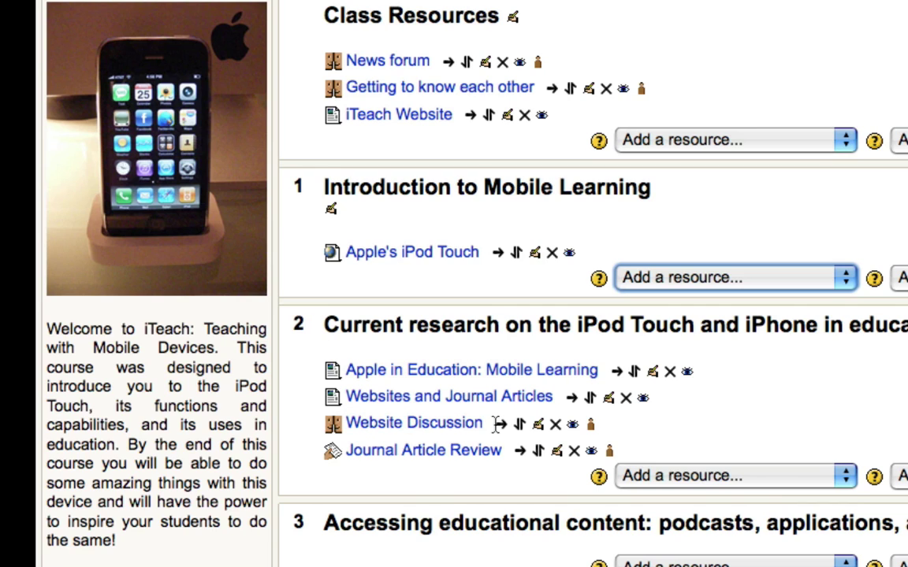
pyautogui.scroll(1, 472, 425)
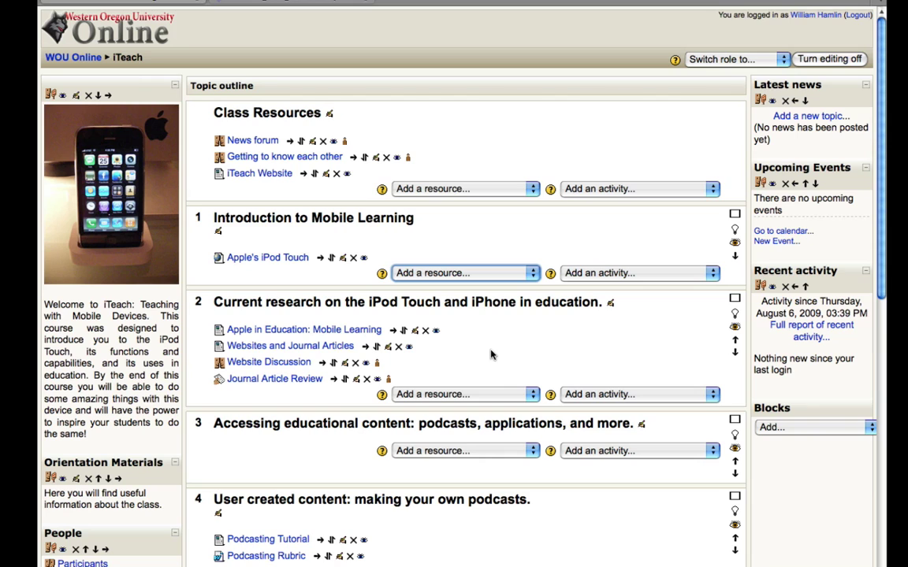
pyautogui.scroll(-1, 498, 346)
pyautogui.scroll(1, 504, 339)
pyautogui.click(639, 274)
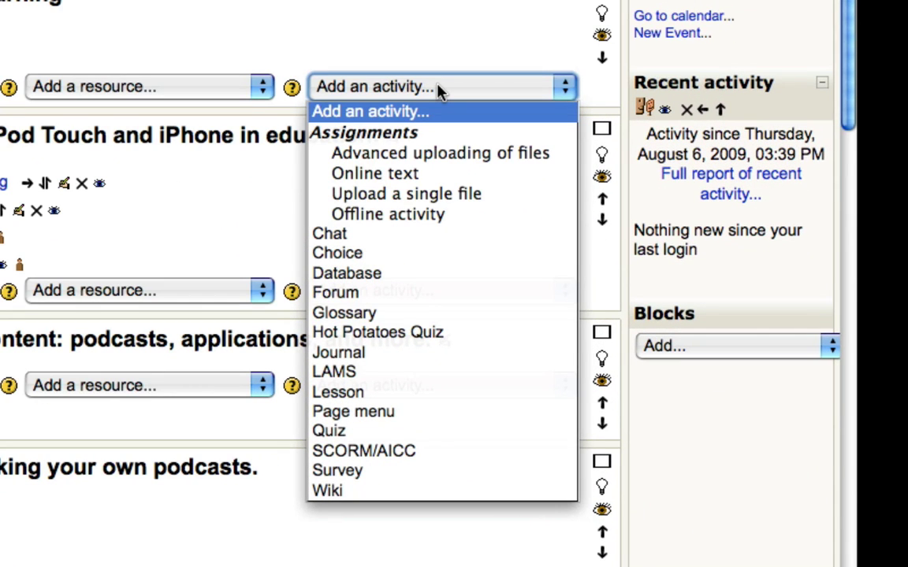
pyautogui.click(384, 295)
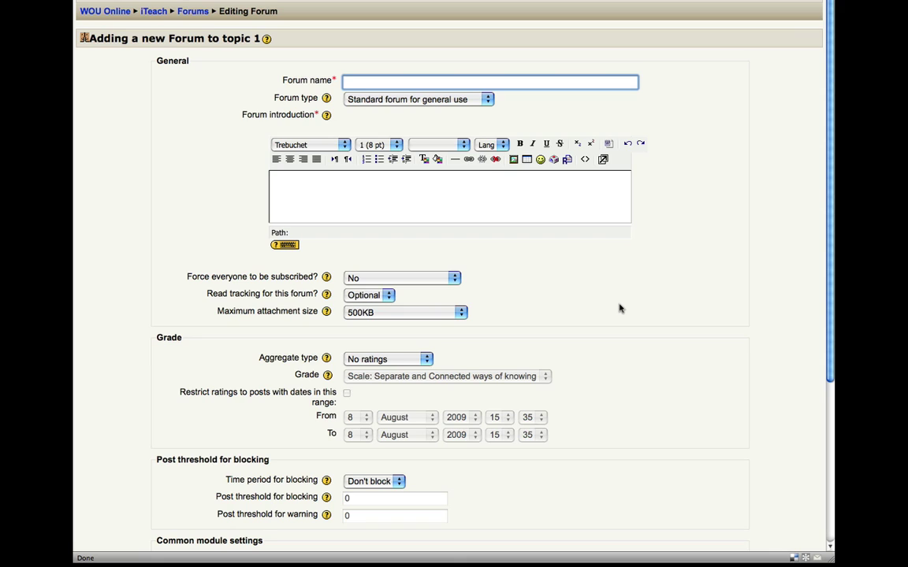
# Name the forum 'Test Forum', keeping the Standard forum for general use type
pyautogui.write('Te')
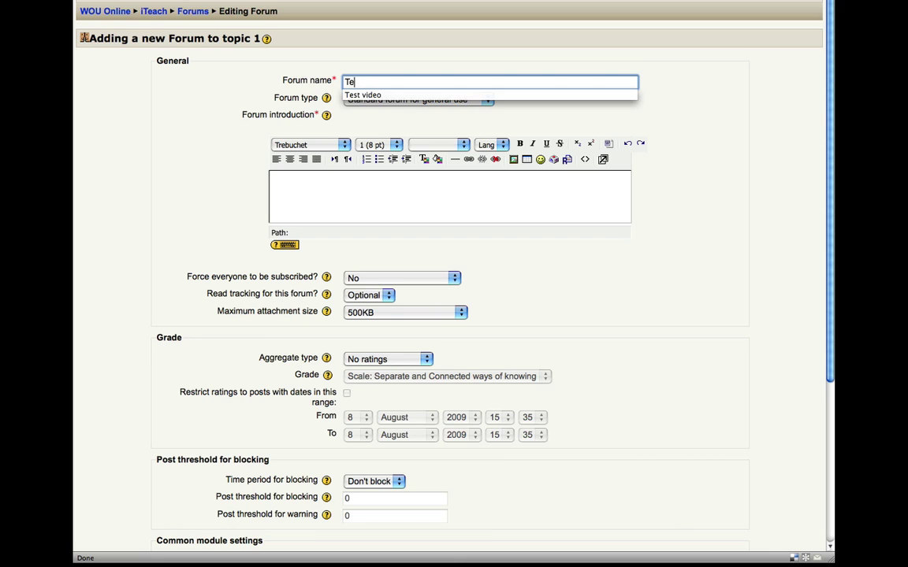
pyautogui.write('st Forum')
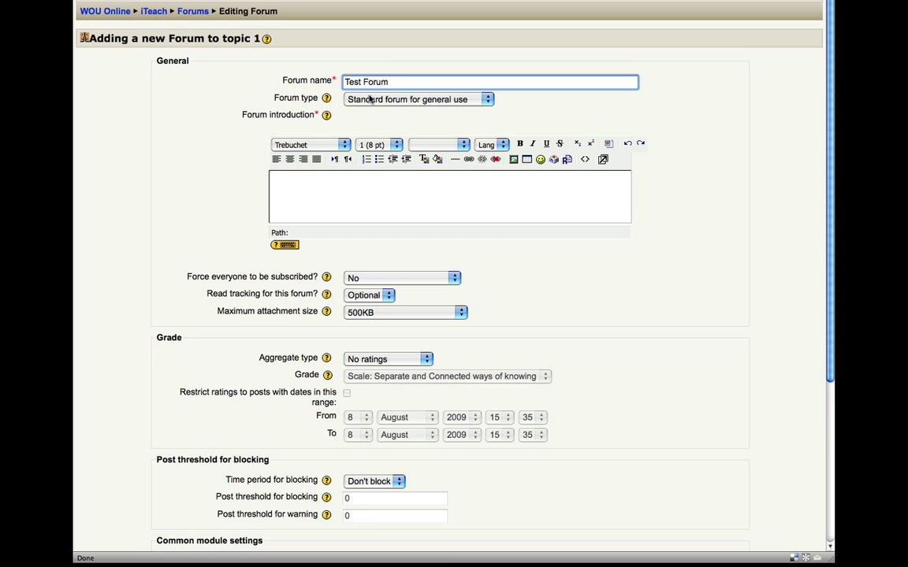
pyautogui.click(443, 96)
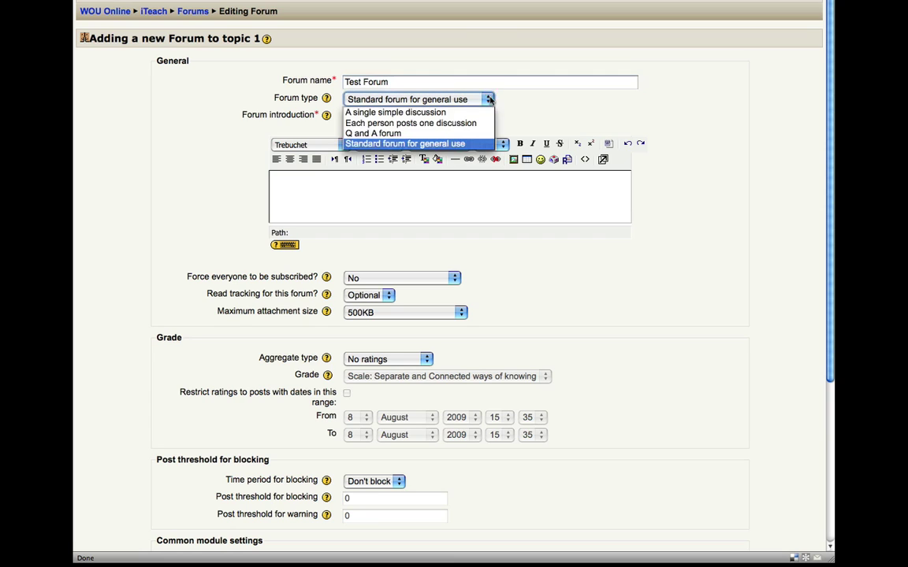
pyautogui.click(476, 144)
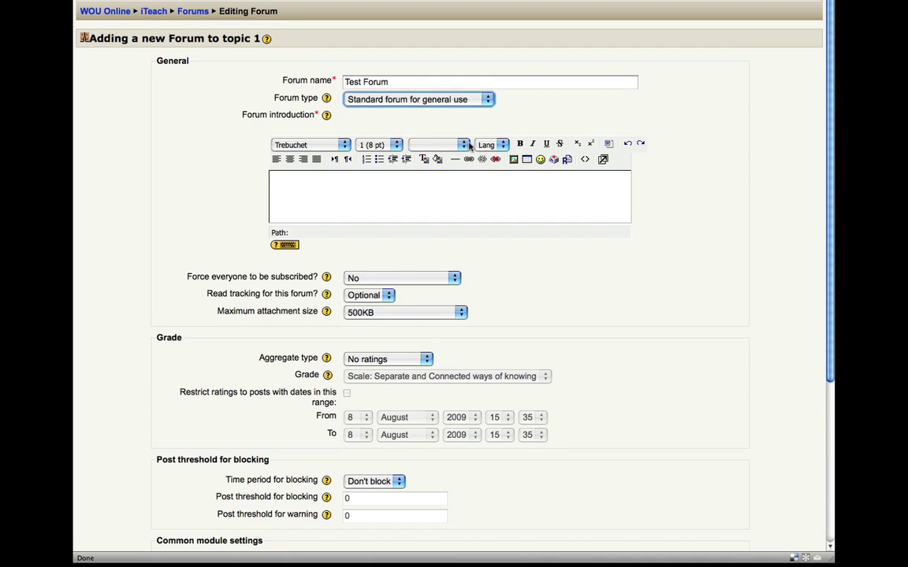
pyautogui.click(340, 193)
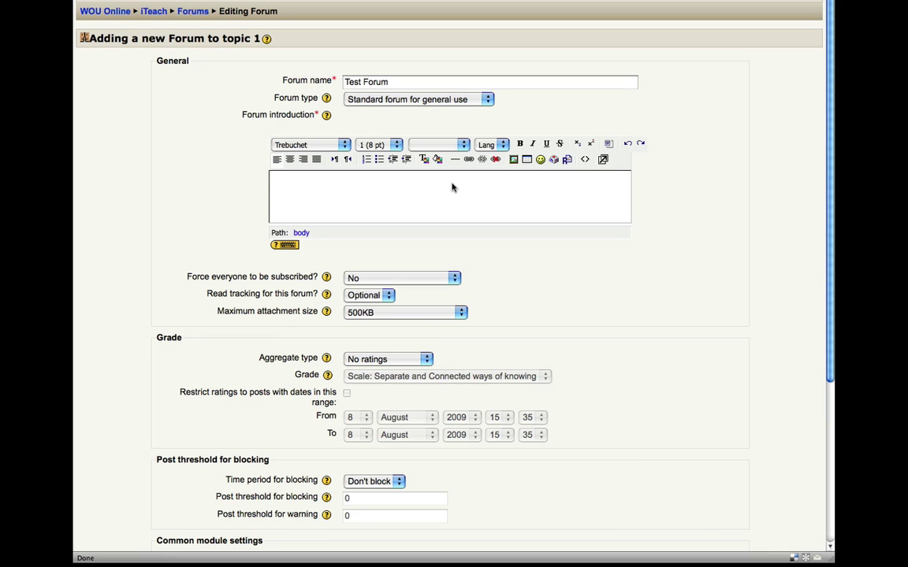
# Set forced subscription to 'Yes, forever' and leave read tracking at Optional
pyautogui.click(451, 186)
pyautogui.click(456, 279)
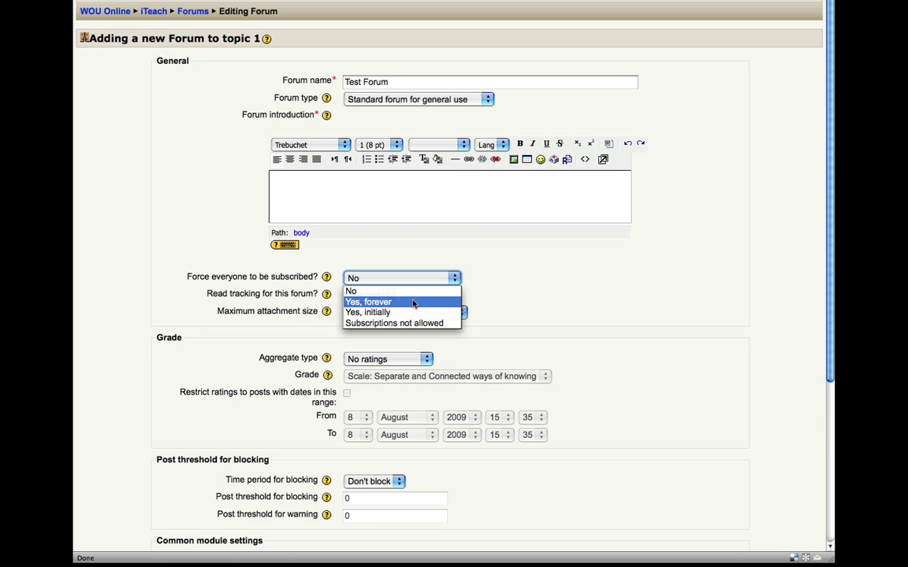
pyautogui.click(446, 303)
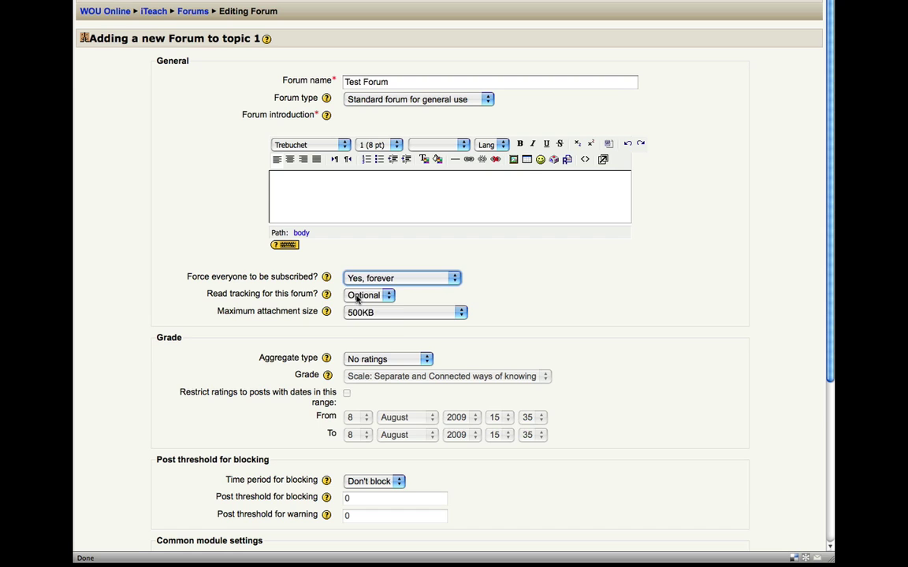
pyautogui.click(384, 297)
pyautogui.click(385, 296)
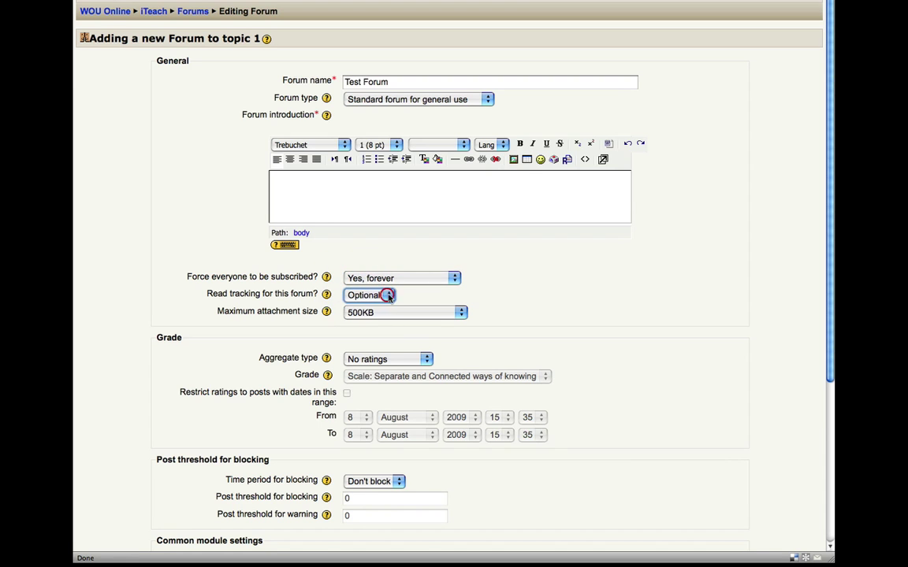
# Set rating aggregation to Average of ratings with a maximum grade of 100
pyautogui.click(517, 309)
pyautogui.scroll(-1, 517, 309)
pyautogui.scroll(-2, 512, 411)
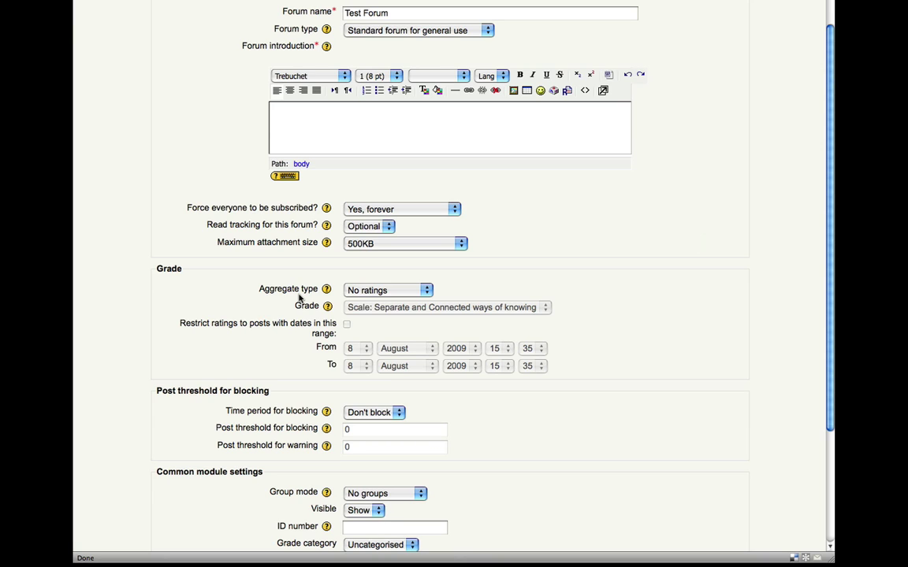
pyautogui.click(423, 292)
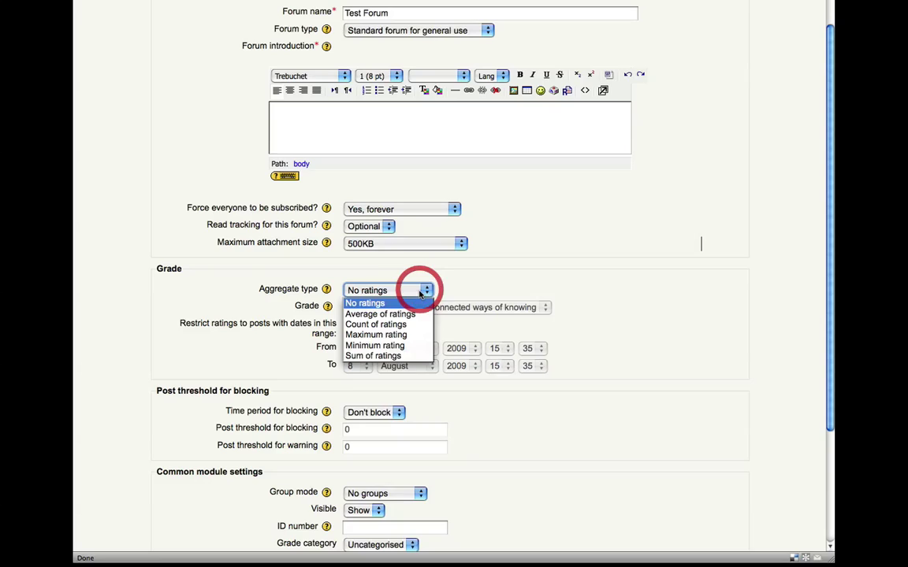
pyautogui.click(424, 292)
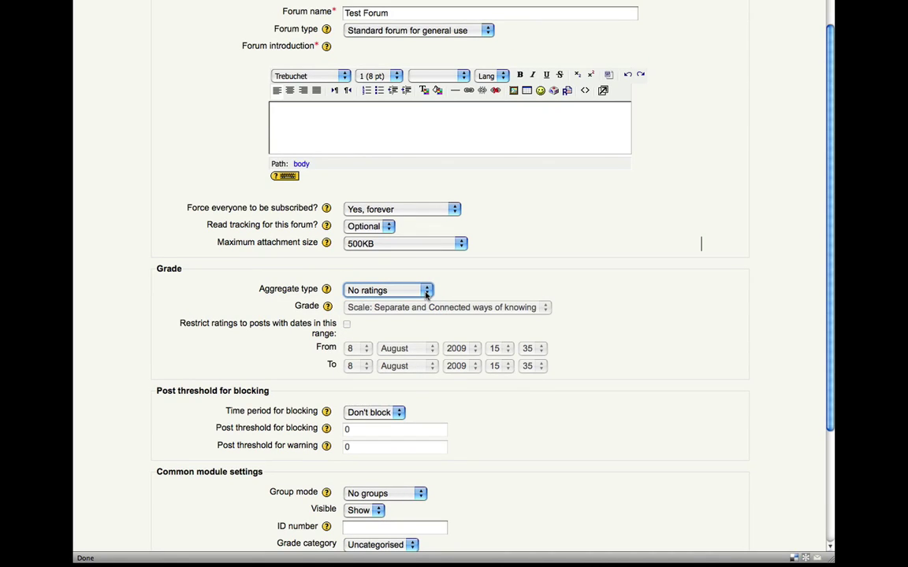
pyautogui.click(426, 292)
pyautogui.click(417, 311)
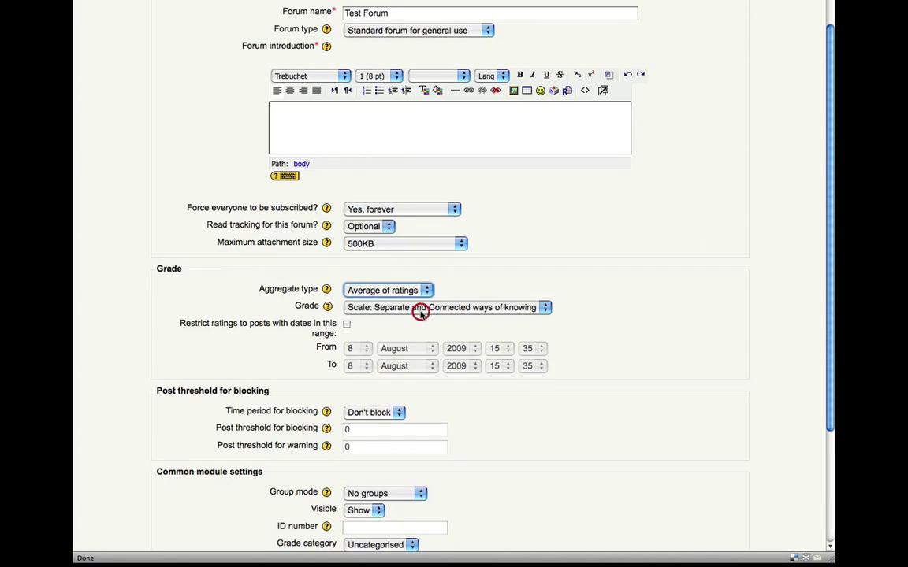
pyautogui.click(382, 309)
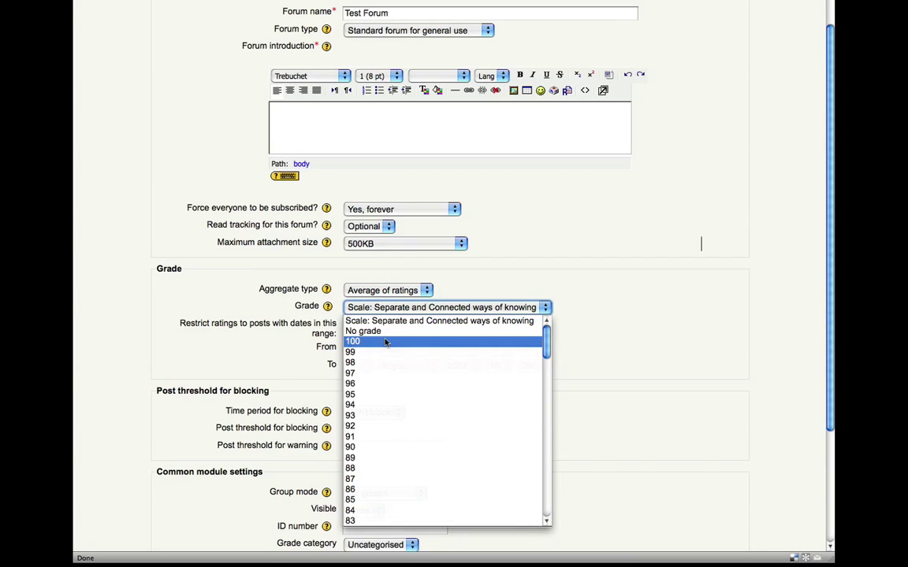
pyautogui.click(385, 342)
pyautogui.click(419, 334)
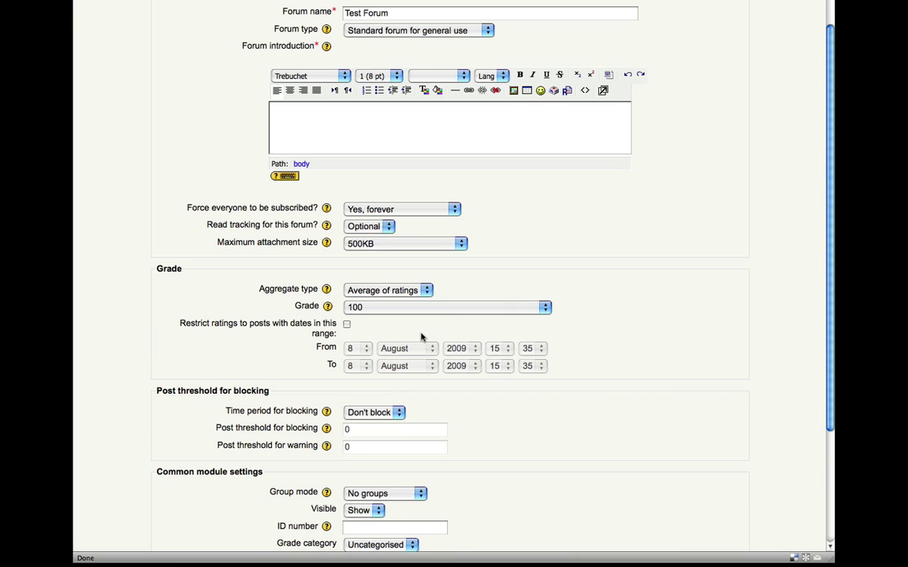
# Fill the required introduction with 'Test Forum Instructions' and save the forum to the course
pyautogui.scroll(1, 588, 358)
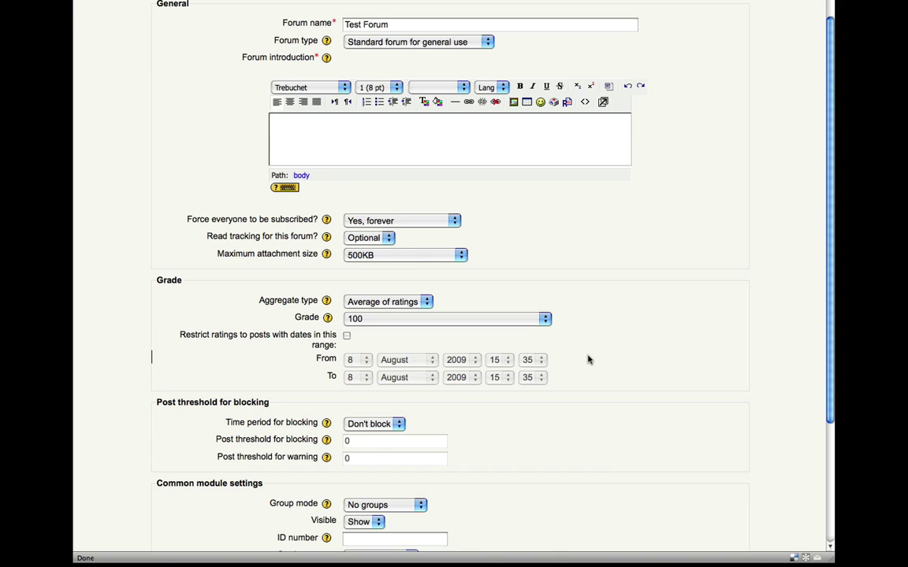
pyautogui.scroll(-4, 588, 359)
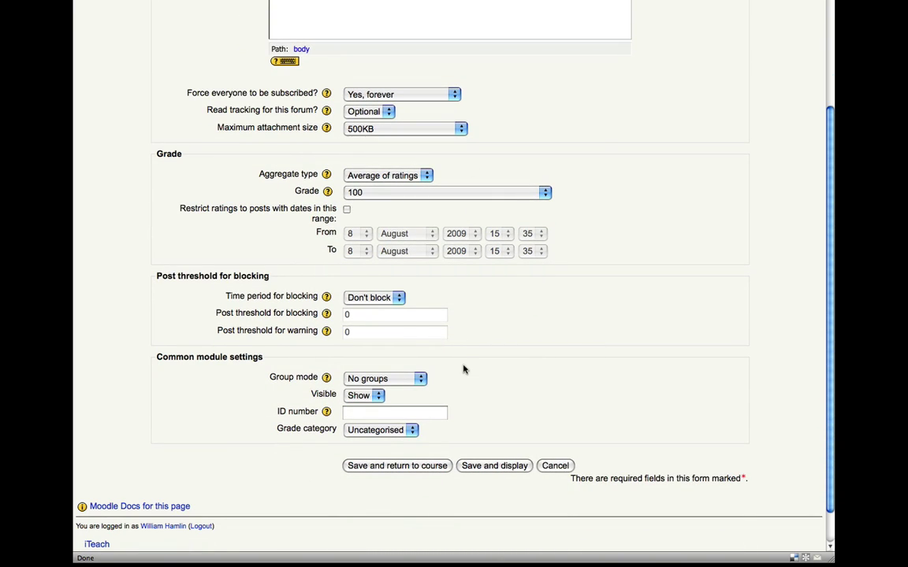
pyautogui.click(395, 467)
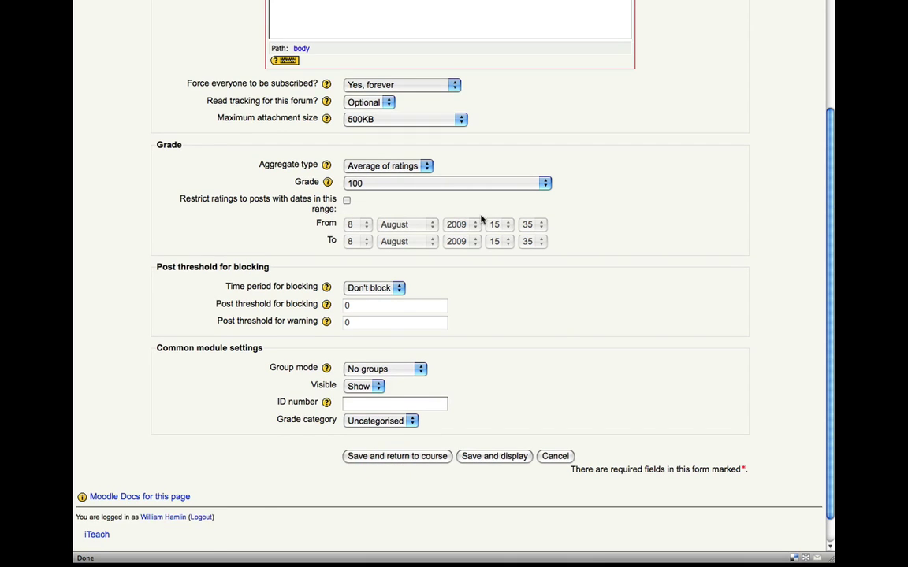
pyautogui.scroll(3, 431, 199)
pyautogui.click(463, 103)
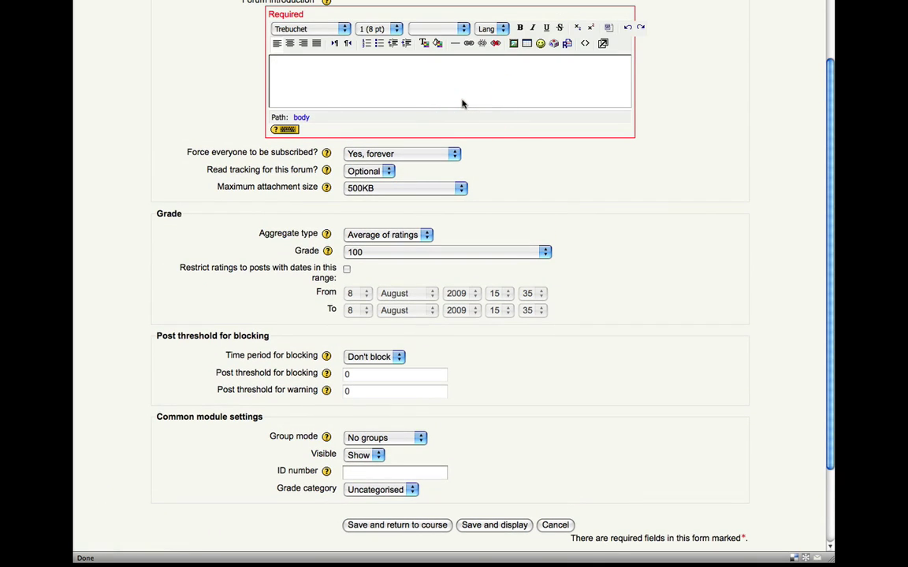
pyautogui.write('Test Forum Instructions')
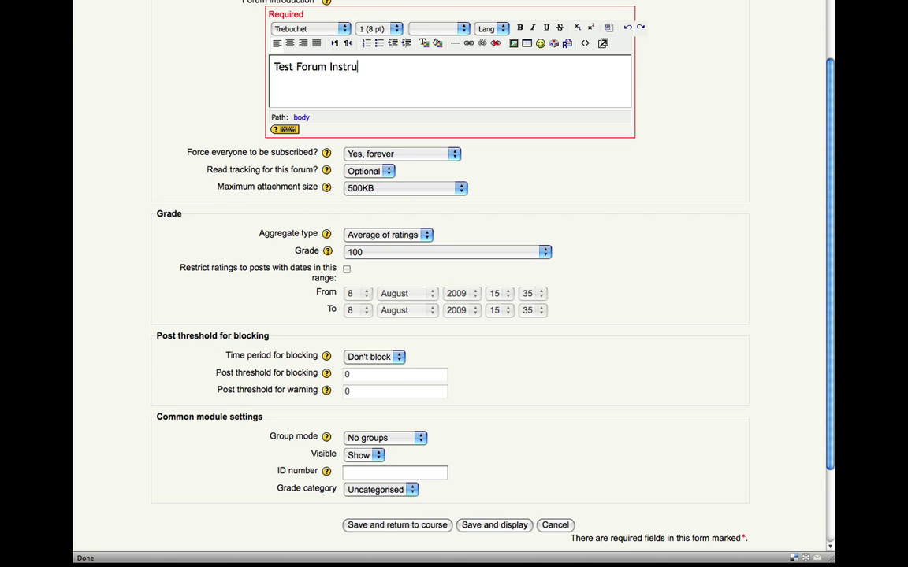
pyautogui.click(392, 524)
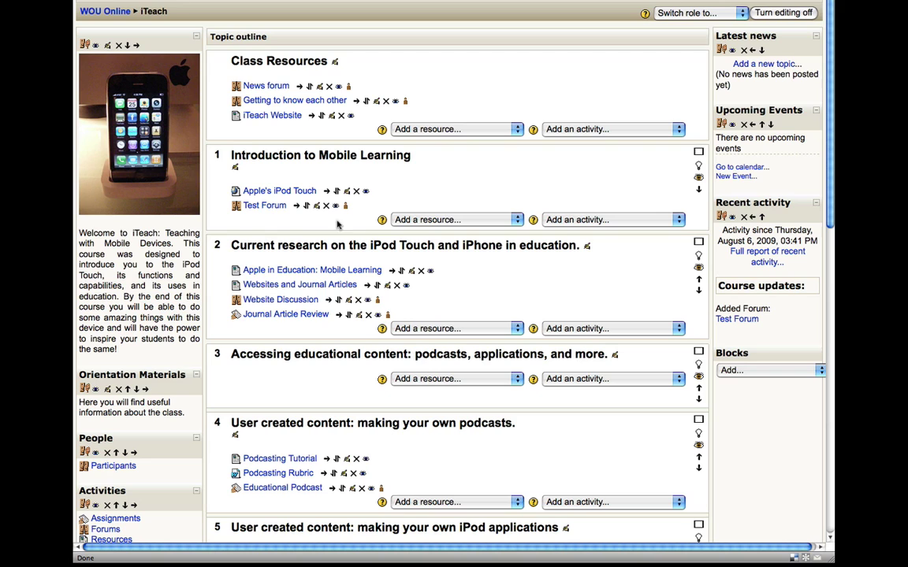
# View the Test Forum page, then go back to the iTeach course page
pyautogui.click(267, 206)
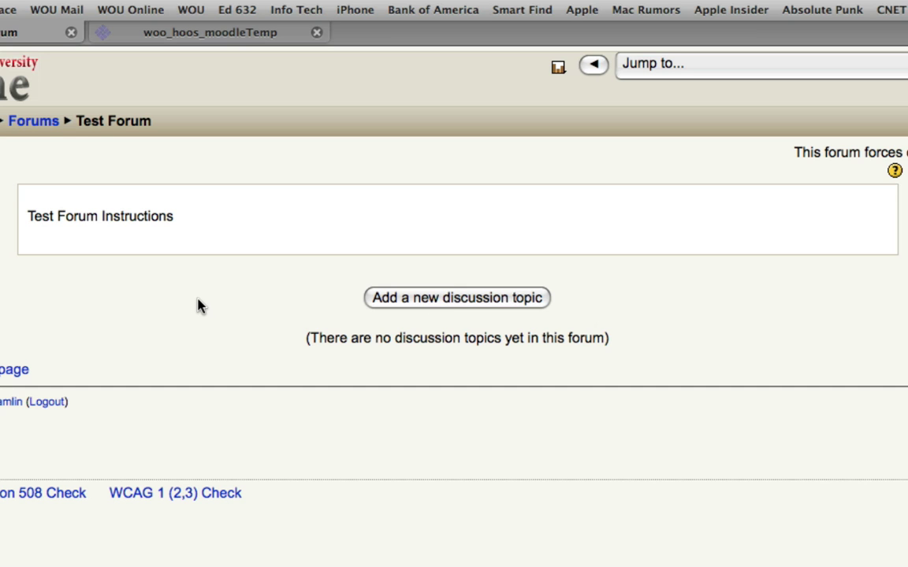
pyautogui.press('super+bracketleft')
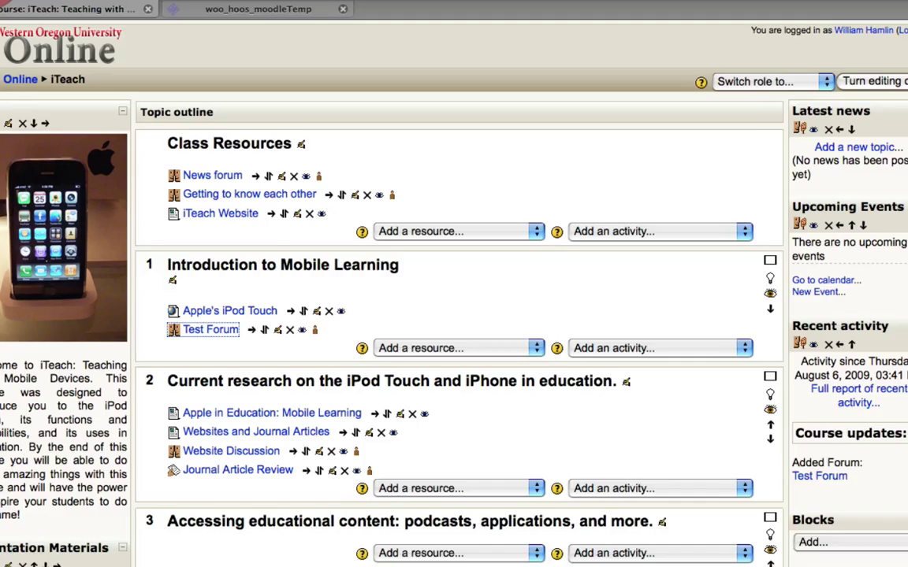